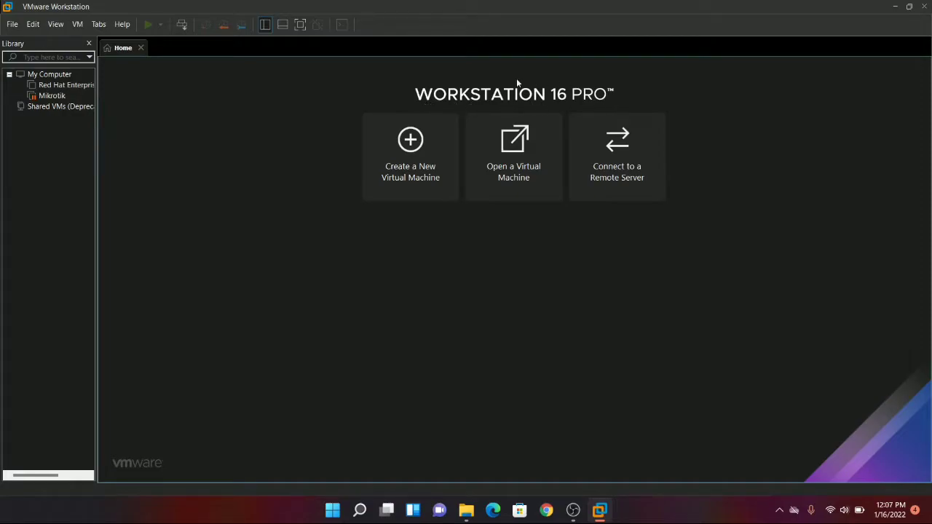
- Start a new custom virtual machine and set its hardware compatibility to Workstation 8.x
left_click(407, 148)
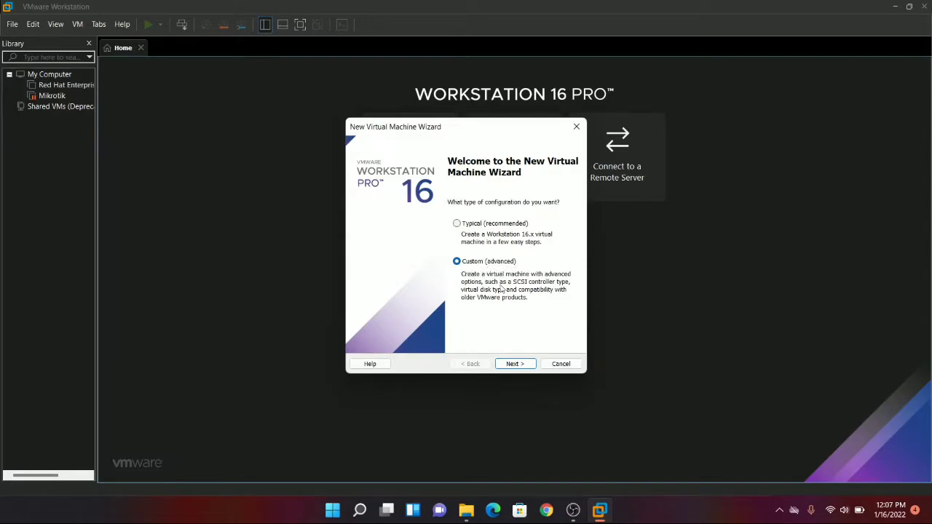
left_click(524, 363)
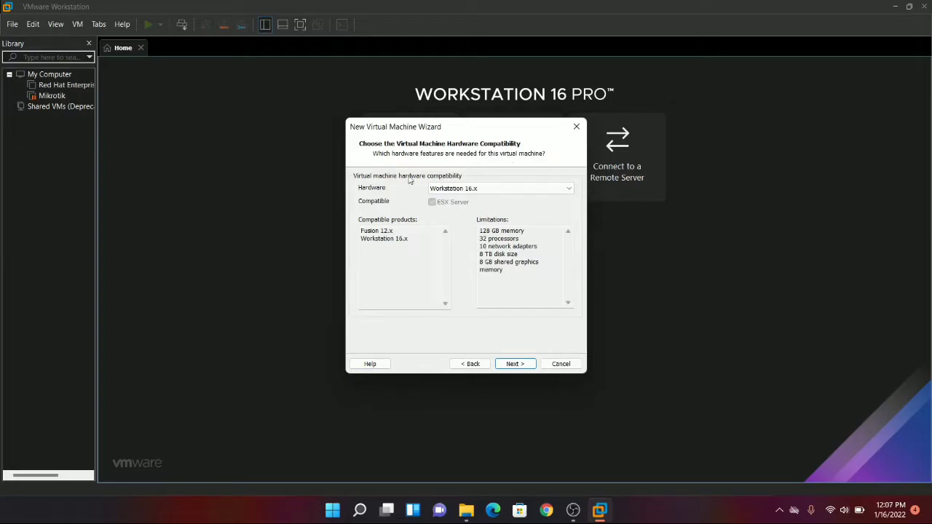
left_click(481, 191)
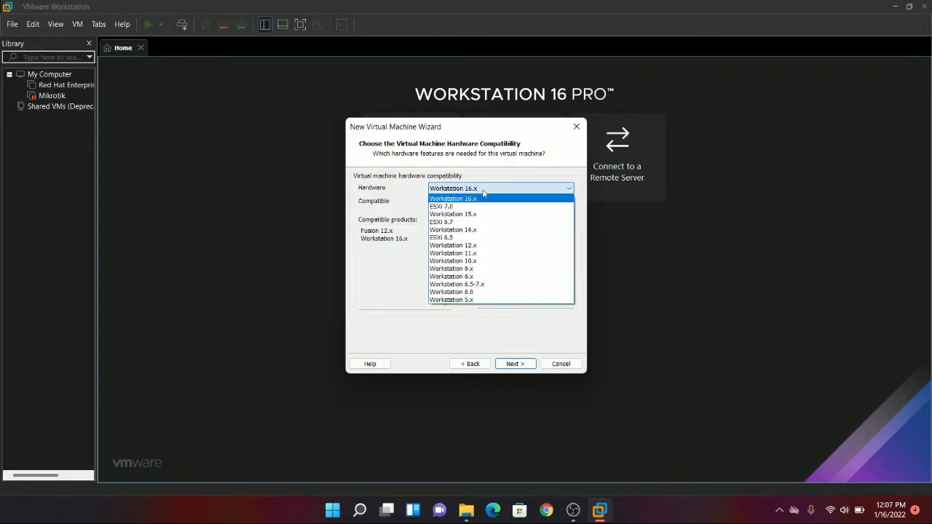
left_click(480, 281)
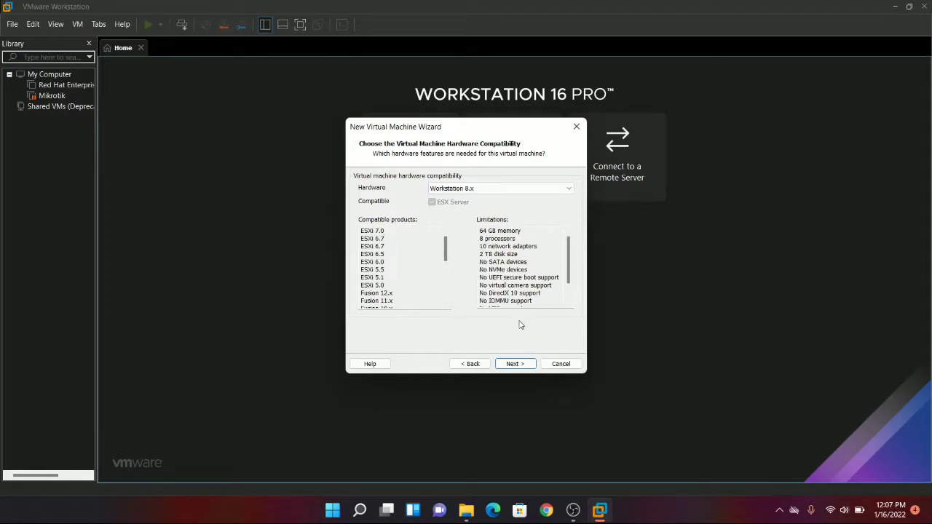
left_click(519, 363)
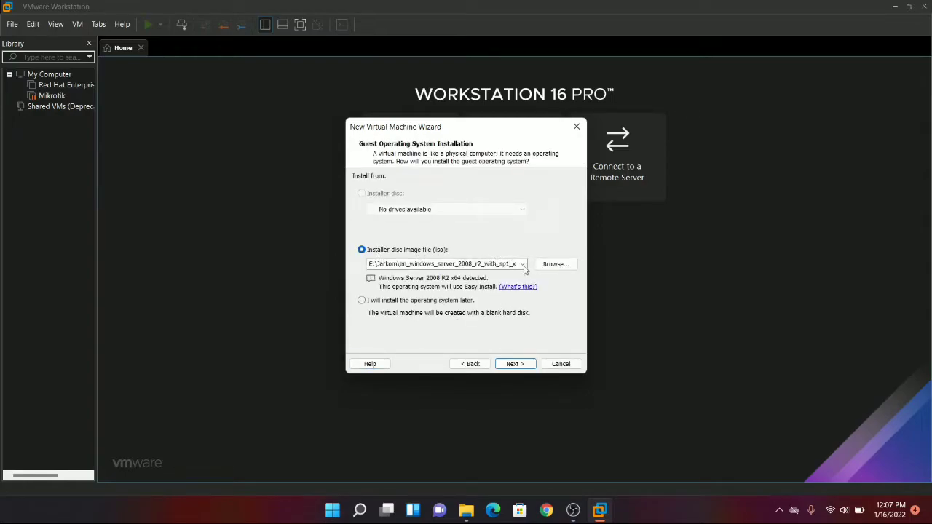
- Use the disc image en_windows_server_2008_r2_with_sp1_x64_dvd_617601 from E:\Jarkom as the guest operating system installer
left_click(554, 265)
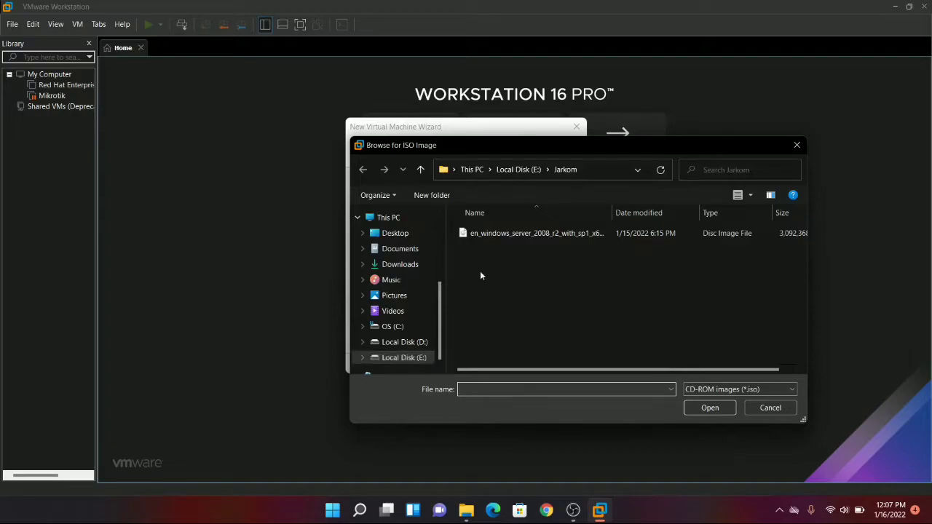
left_click(499, 235)
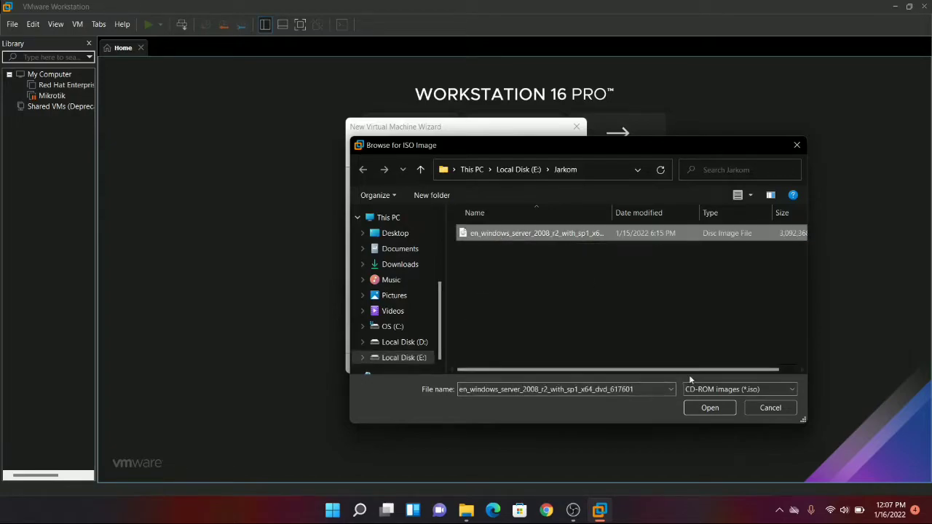
left_click(710, 408)
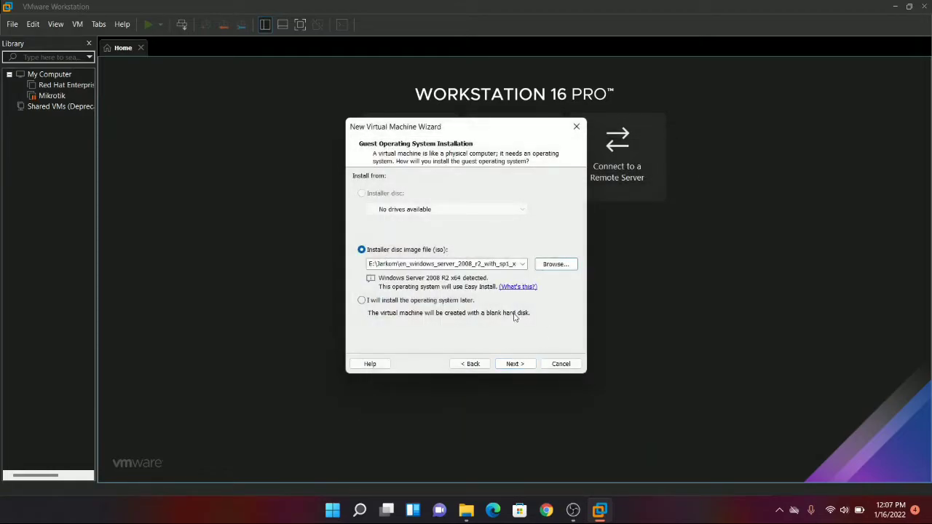
left_click(513, 364)
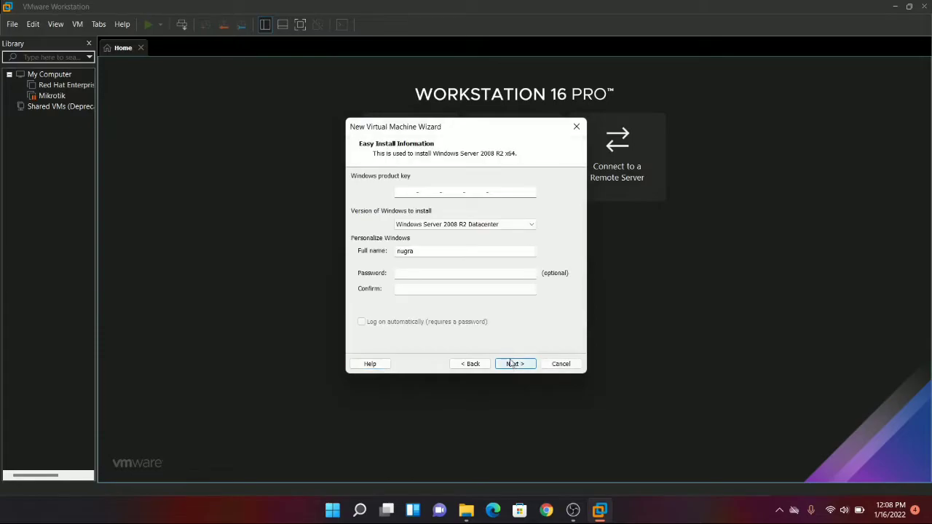
- Choose Windows Server 2008 R2 Standard as the version to install, leaving the product key and password empty
left_click(514, 227)
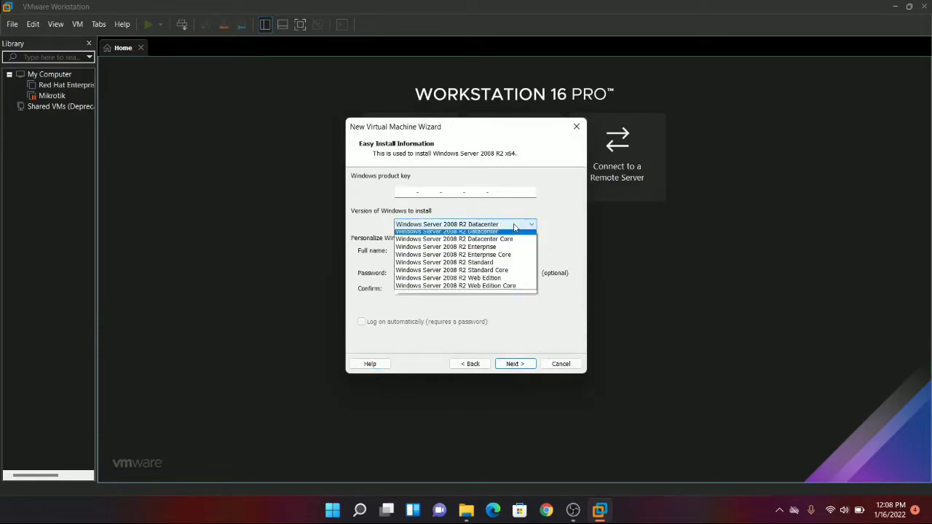
left_click(507, 267)
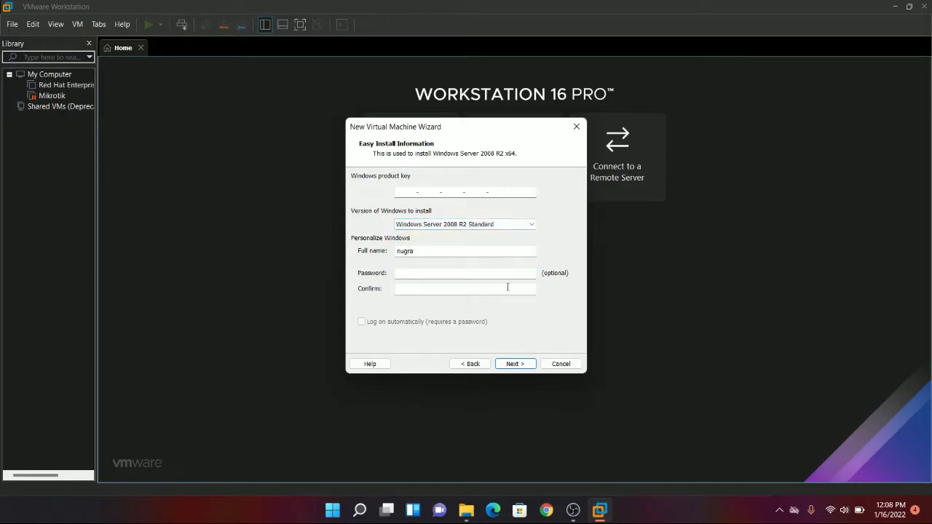
left_click(515, 364)
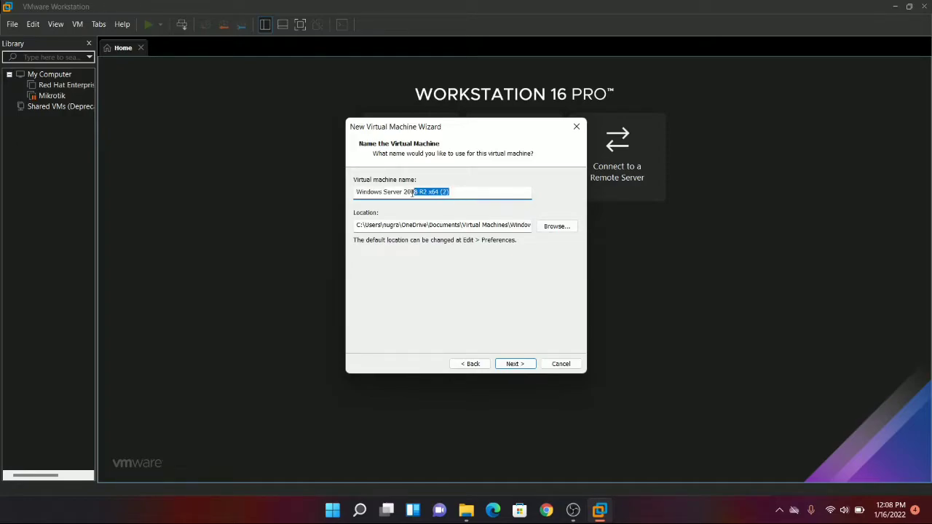
- Name the virtual machine Jarkom in the default location and keep BIOS as its firmware type
type("Jarkom")
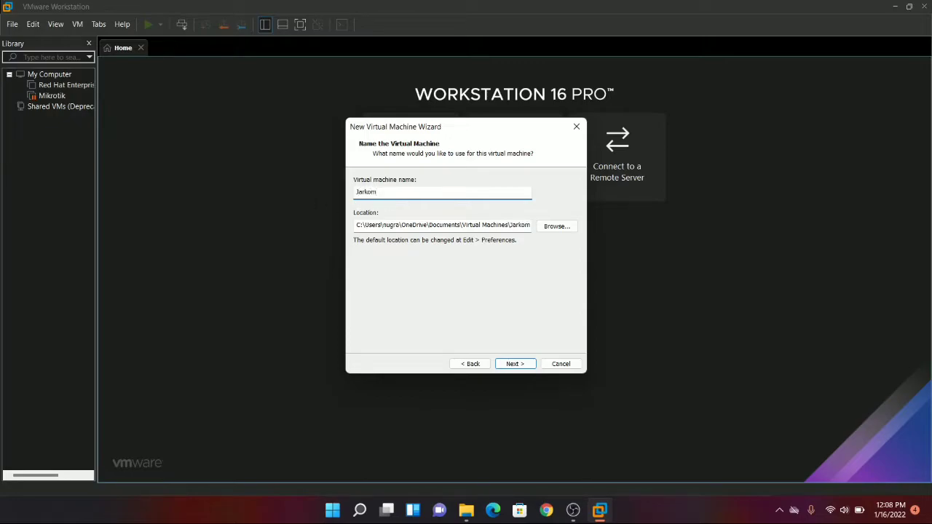
left_click(523, 364)
left_click(523, 364)
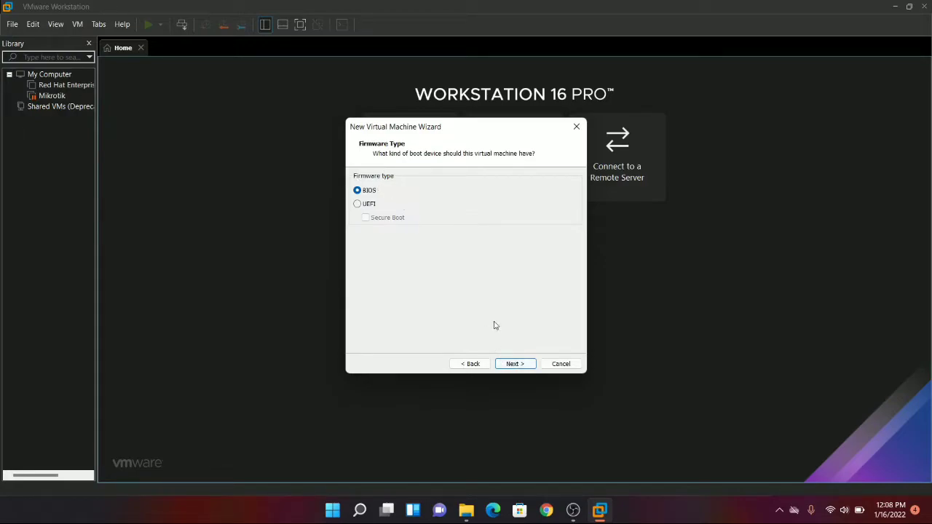
left_click(515, 364)
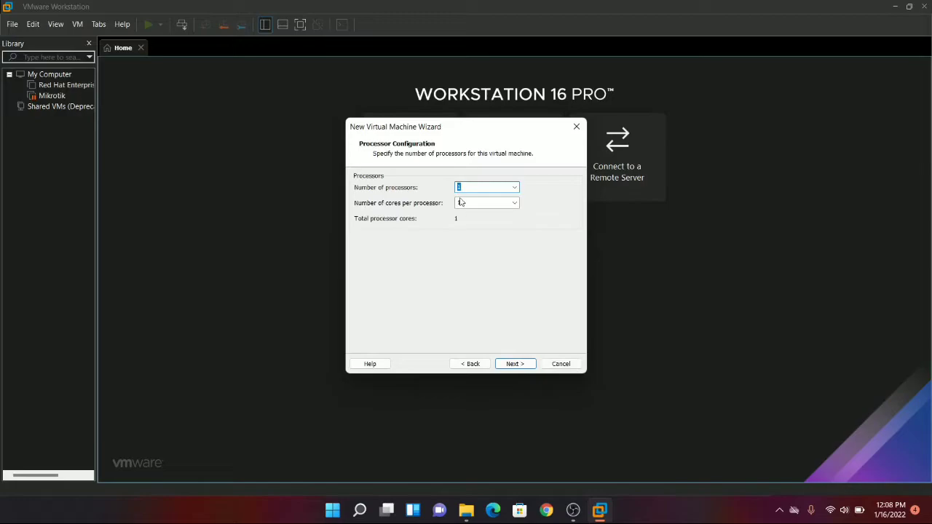
- Keep one processor with one core and set the virtual machine's memory to 1024 MB
left_click(506, 363)
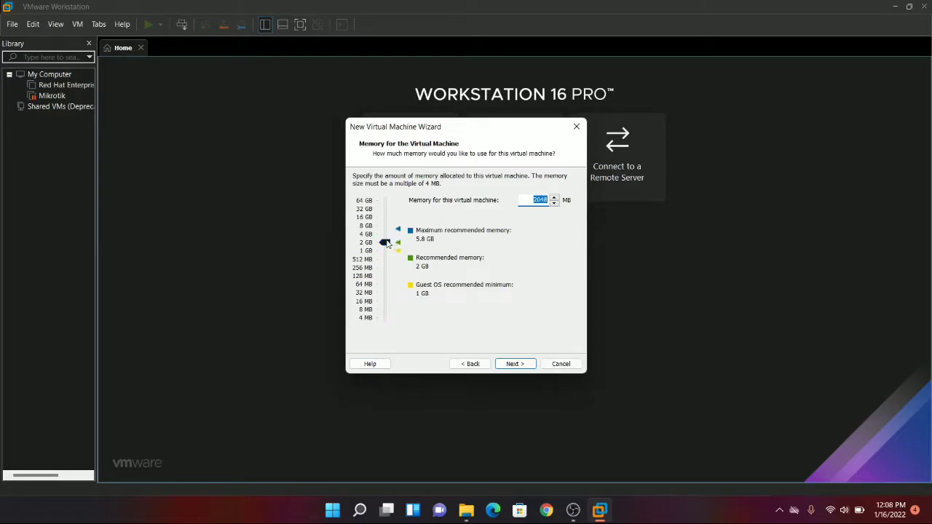
left_click_drag(387, 244, 388, 252)
left_click(515, 365)
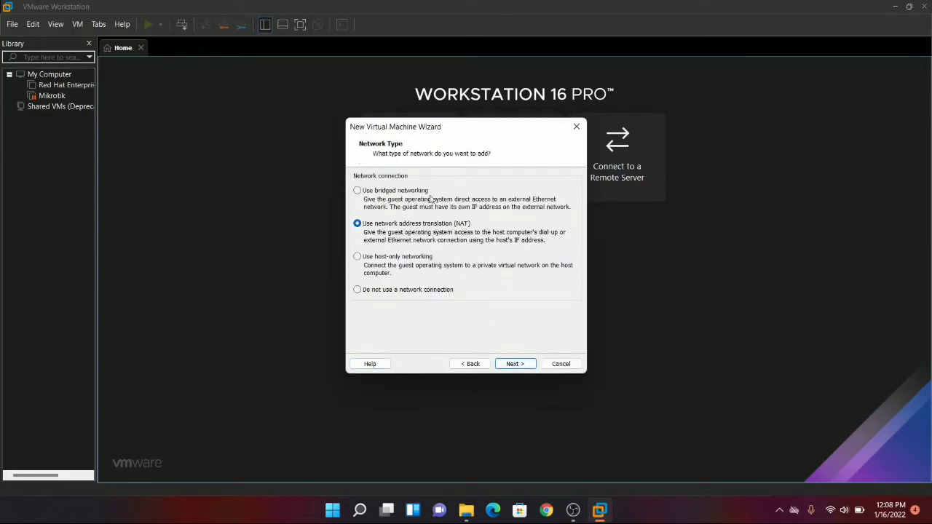
- Keep NAT networking and accept the LSI Logic SAS controller with the SCSI disk type
left_click(533, 364)
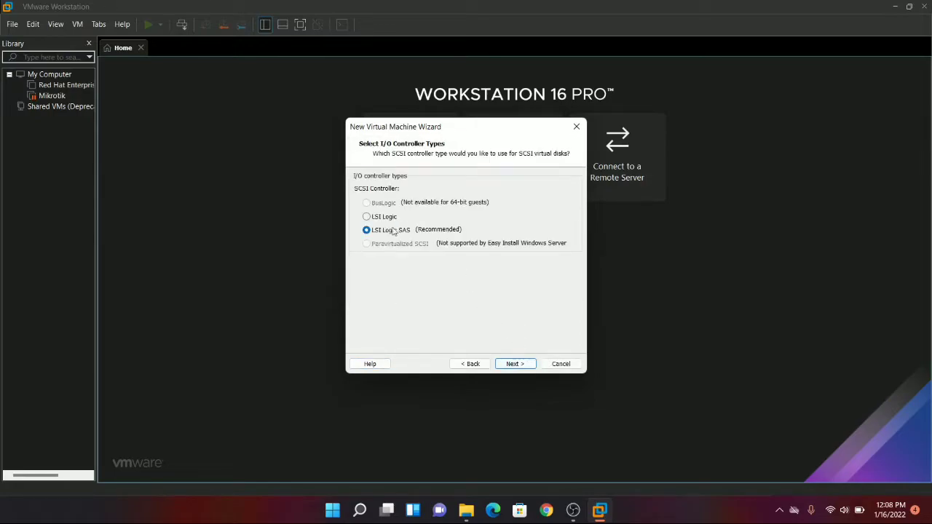
left_click(526, 366)
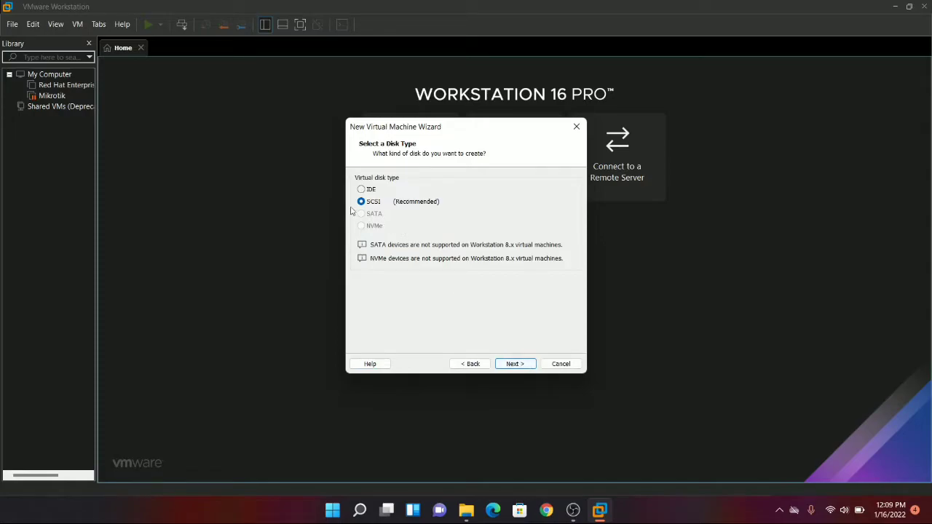
left_click(523, 366)
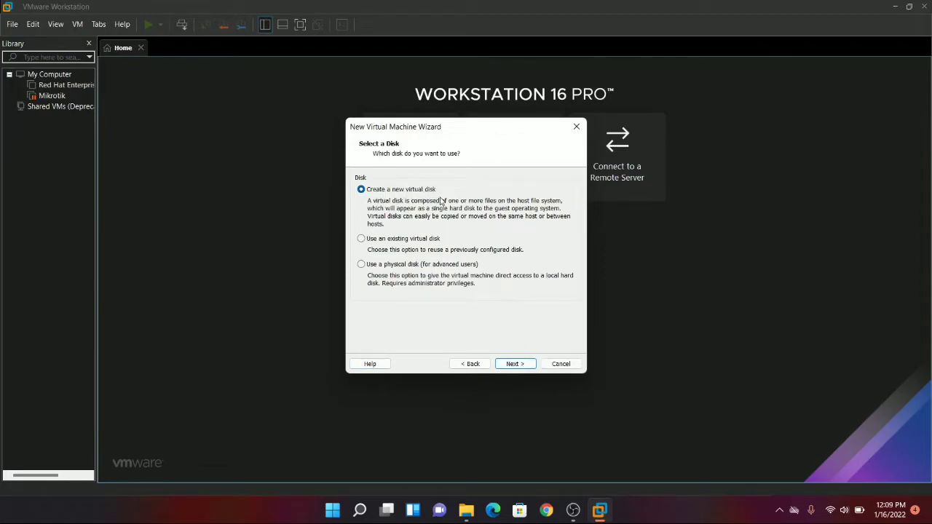
- Create a new 20 GB virtual disk split into multiple files, stored as Jarkom.vmdk
left_click(516, 364)
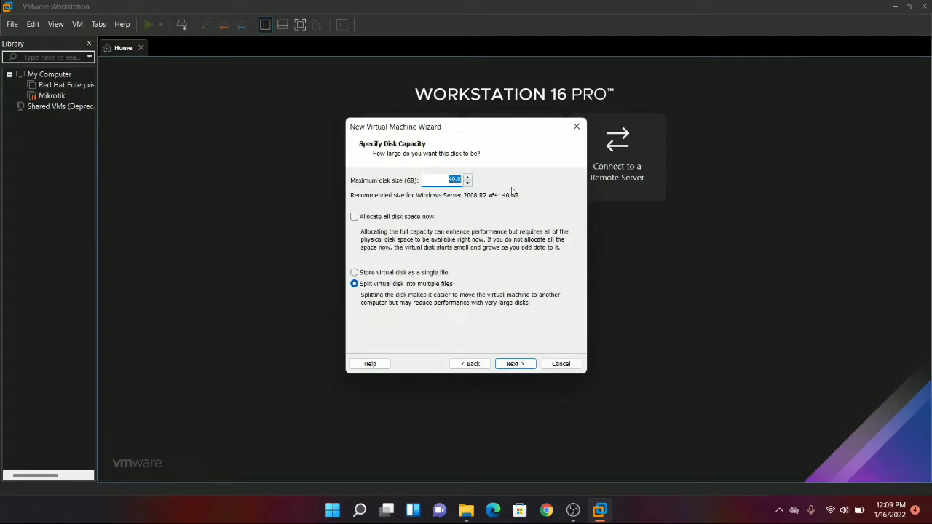
type("20")
left_click(516, 363)
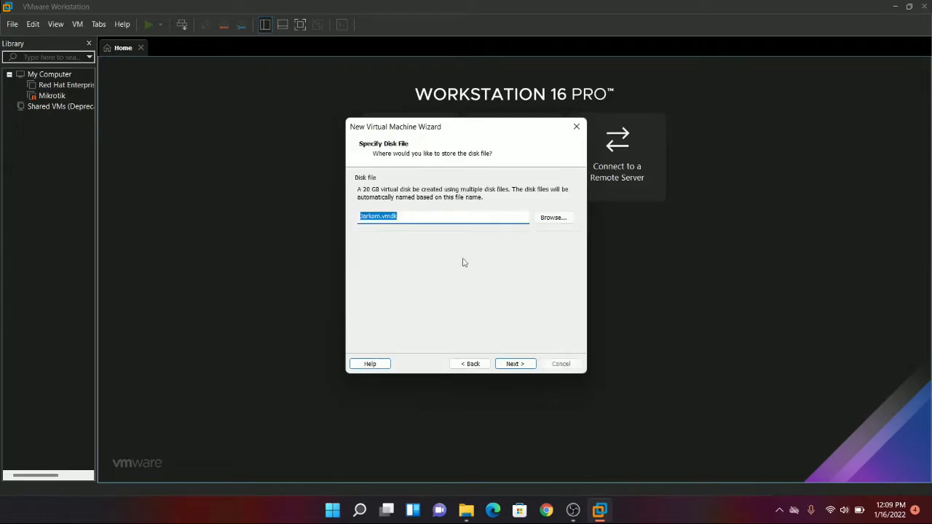
left_click(515, 363)
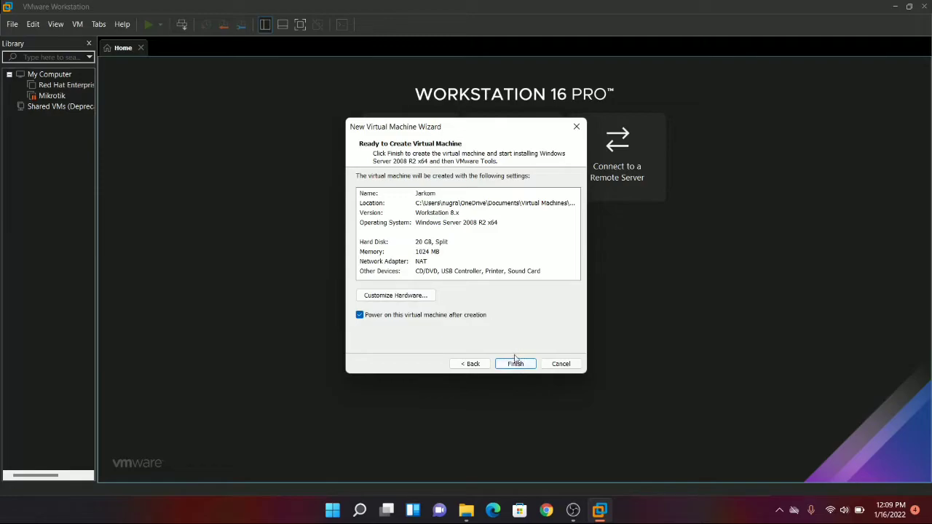
- Finish creating the virtual machine with power-on after creation enabled, and dismiss the printing and Easy Install notices
left_click(518, 363)
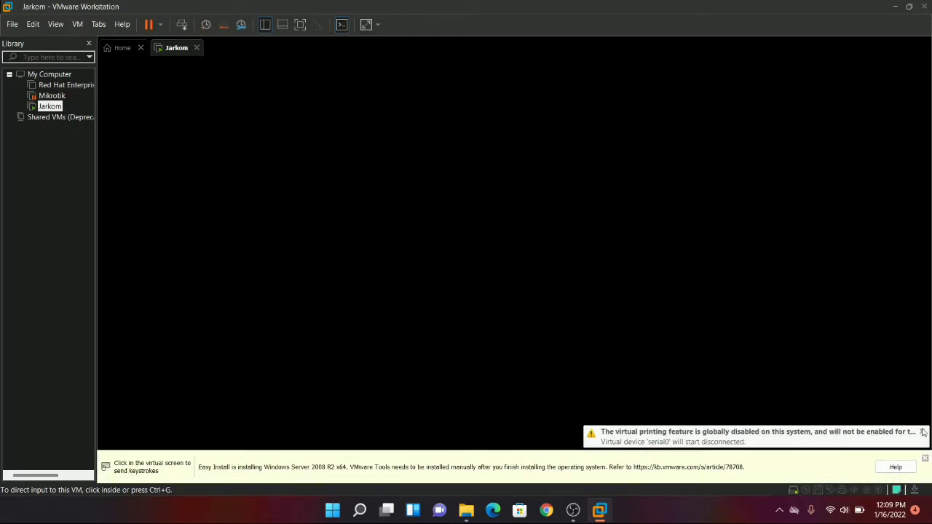
left_click(923, 437)
left_click(925, 457)
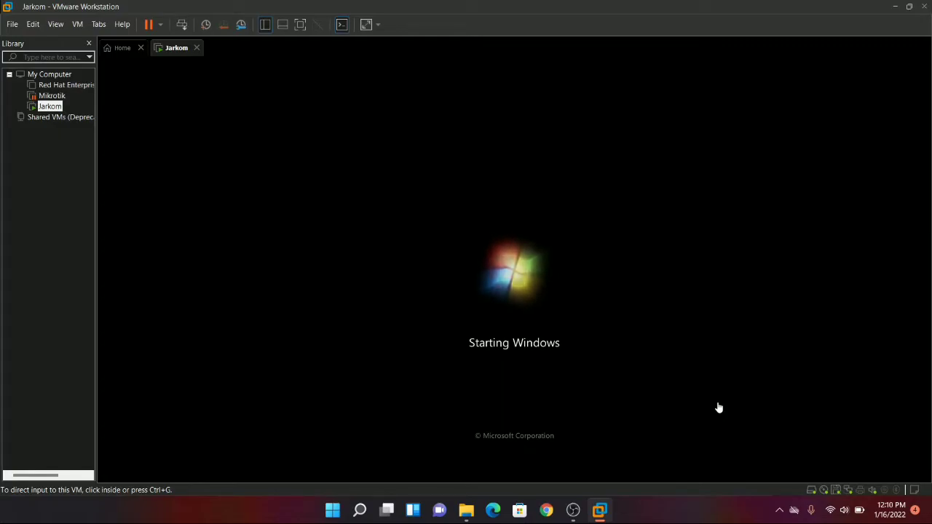
- Once Windows Server is installed, close the guest's Initial Configuration Tasks and Server Manager windows
left_click(719, 408)
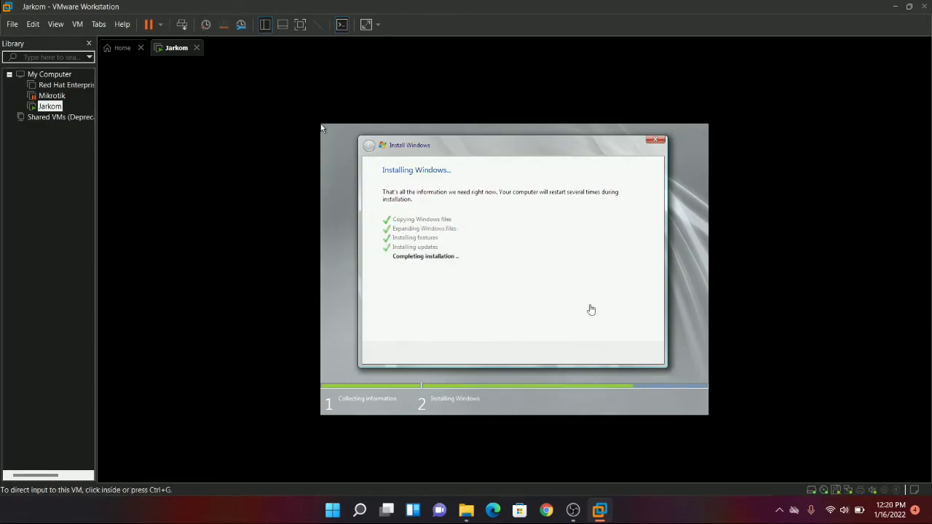
left_click(590, 310)
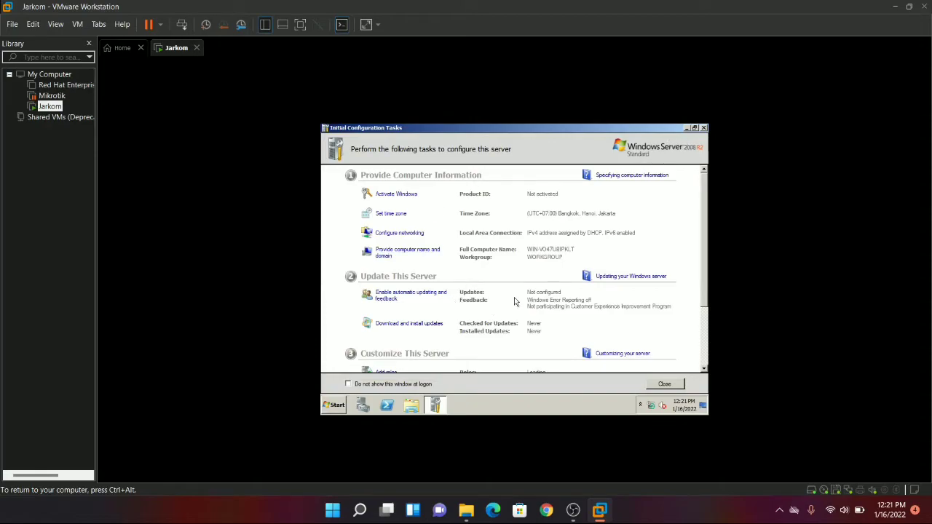
left_click(704, 128)
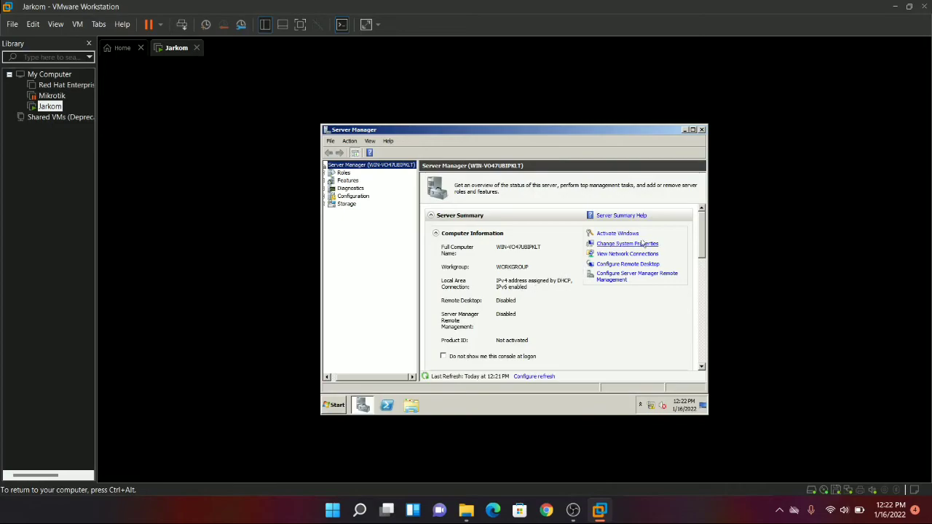
left_click_drag(700, 244, 698, 334)
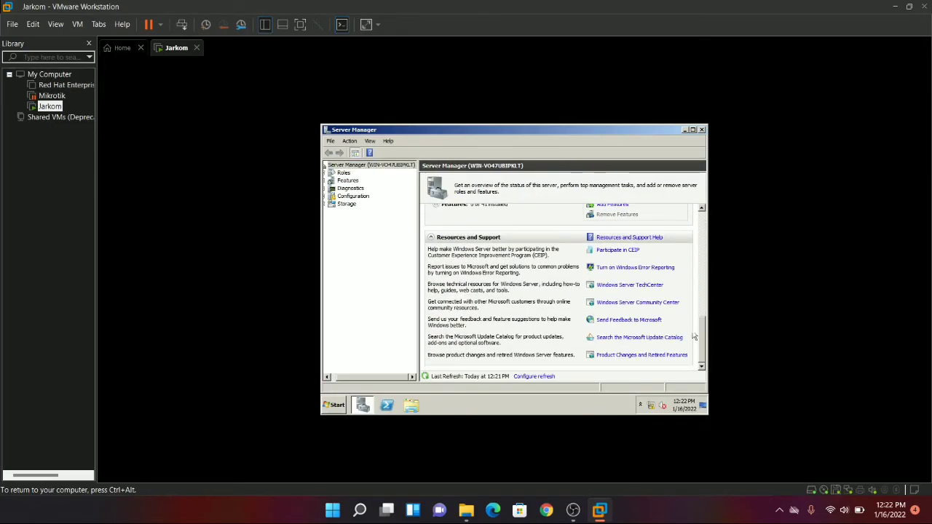
left_click(702, 130)
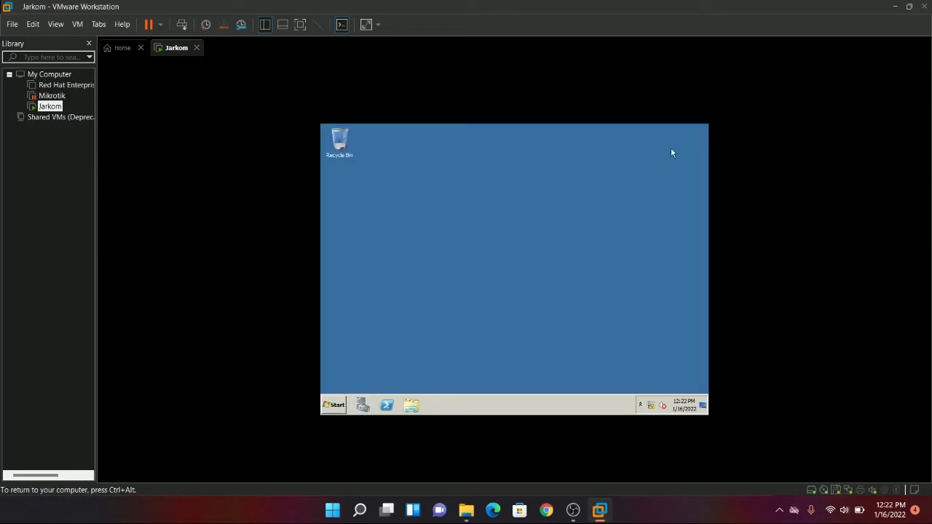
- Browse the guest's drives in the file explorer and view the contents of Local Disk (C:)
left_click(411, 409)
left_click(350, 277)
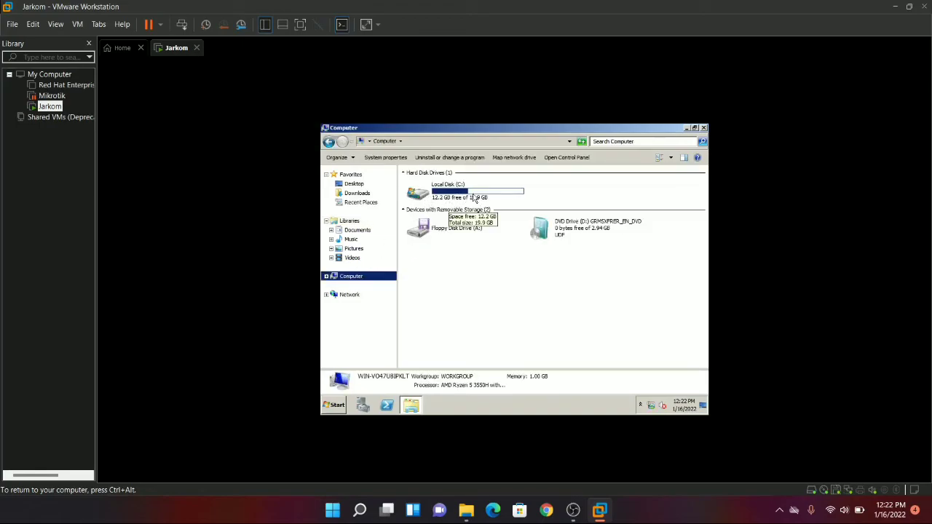
left_click(445, 186)
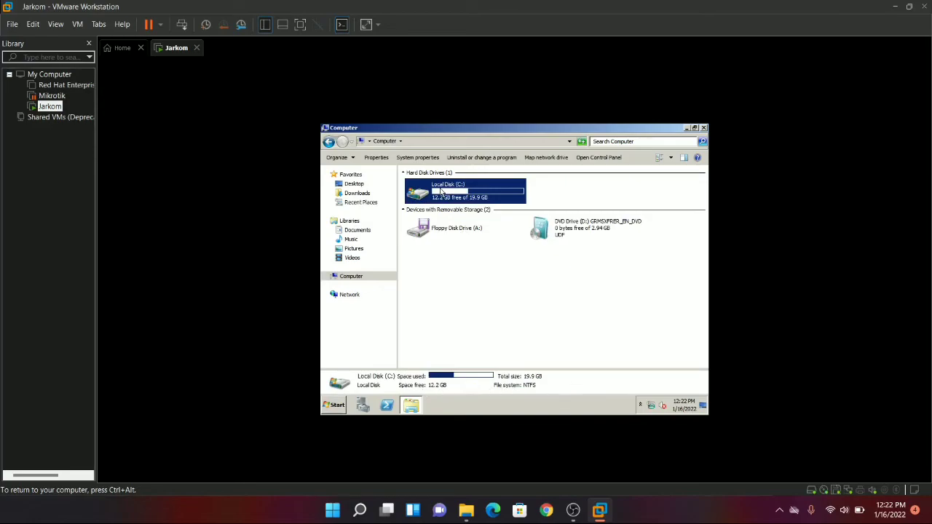
double_click(441, 191)
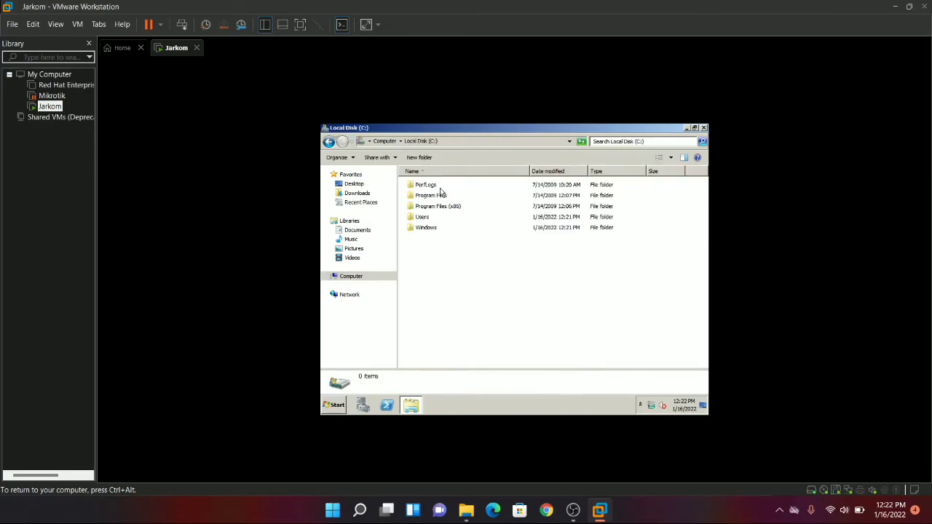
- Open the guest computer's system properties to check its Windows edition, processor and memory
left_click(348, 278)
right_click(345, 280)
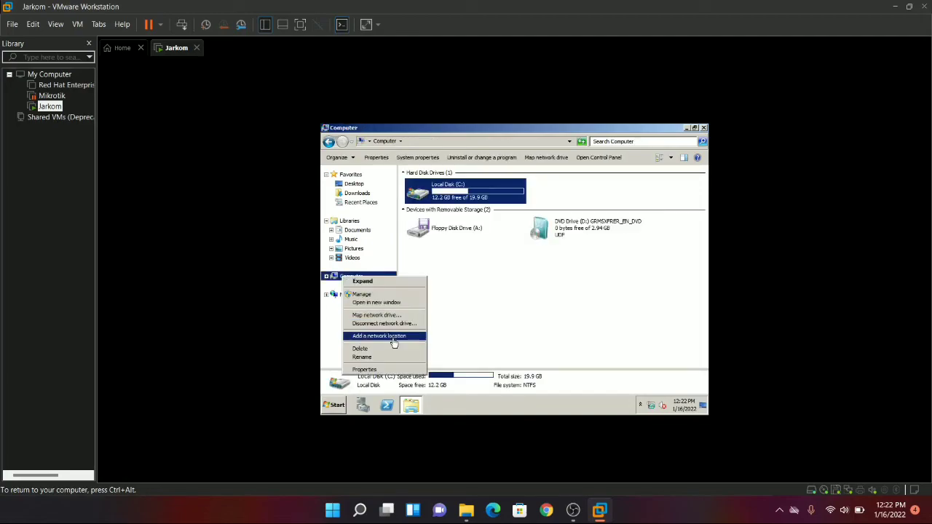
left_click(393, 370)
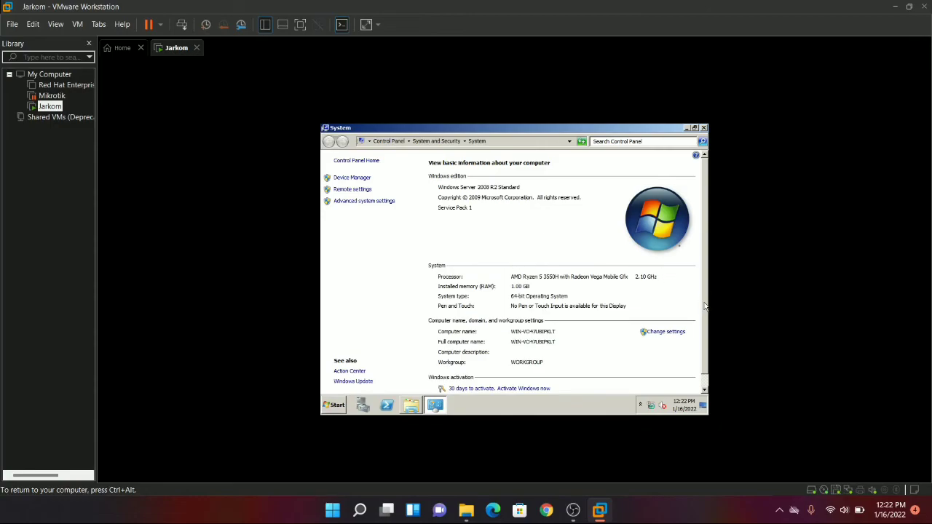
- View the Windows activation section of the guest's system properties, and close the System and Computer windows
scroll(705, 308, "down", 1)
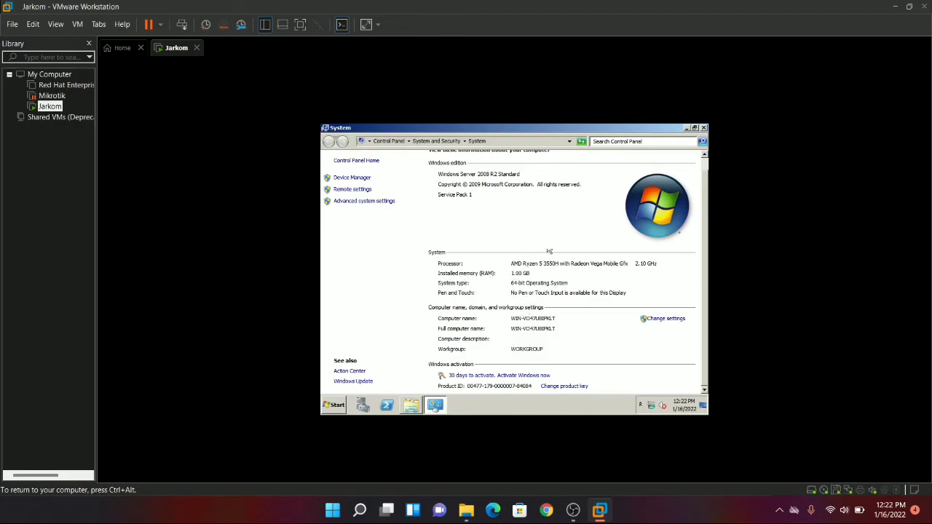
left_click(705, 129)
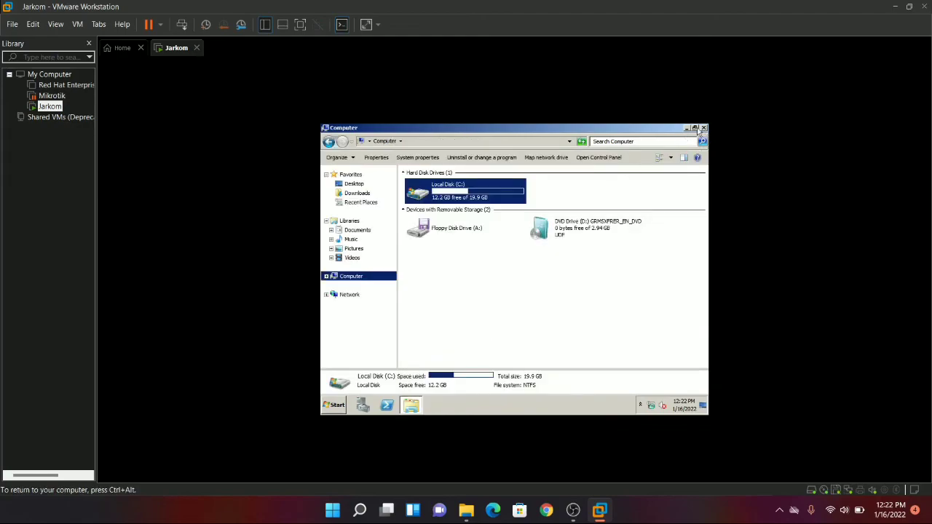
left_click(705, 129)
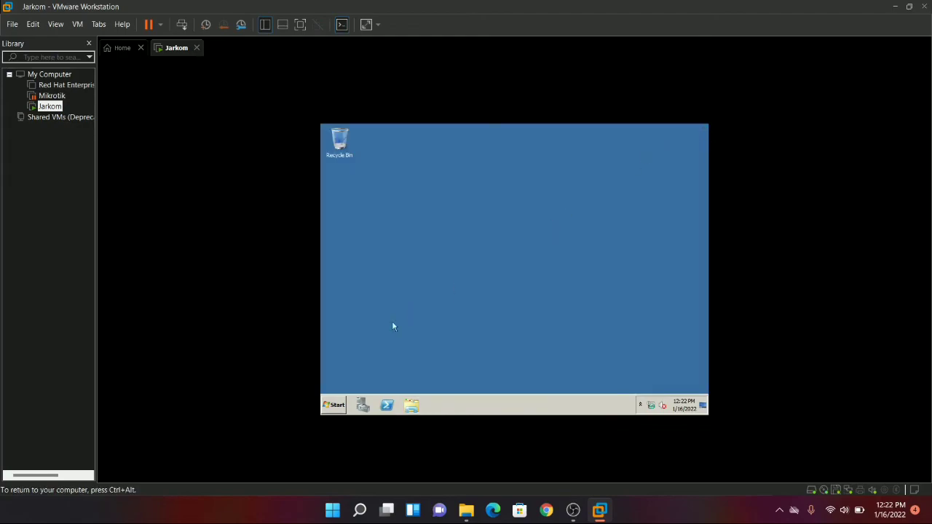
left_click(341, 410)
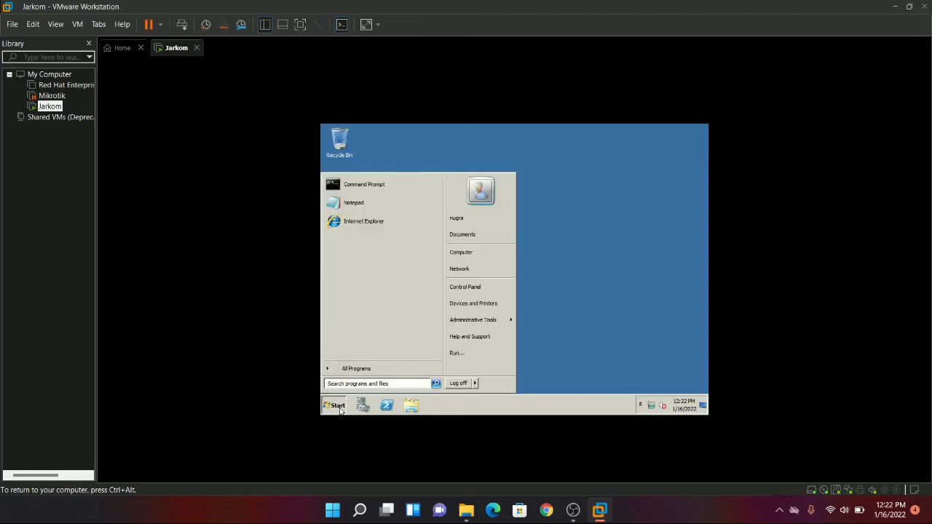
left_click(340, 410)
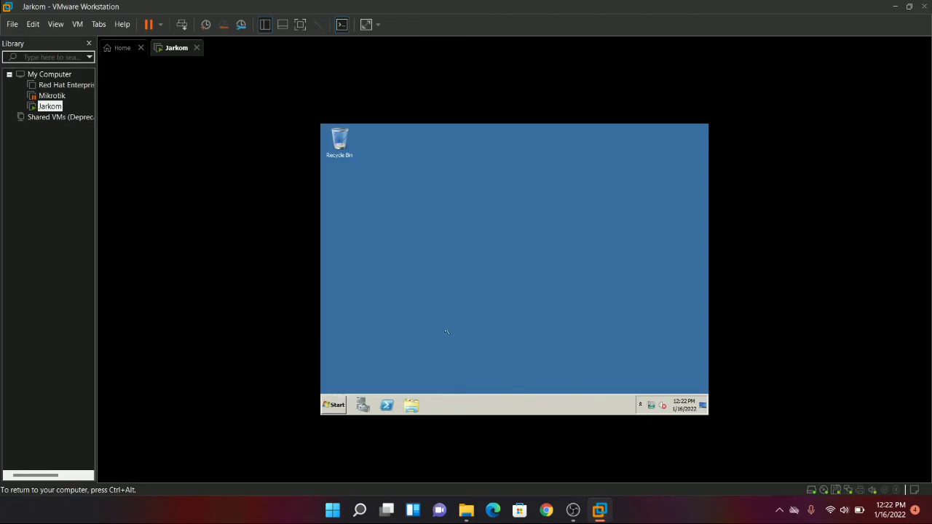
right_click(460, 255)
left_click(491, 279)
- Log off from the Windows Server session in the Jarkom virtual machine
left_click(335, 411)
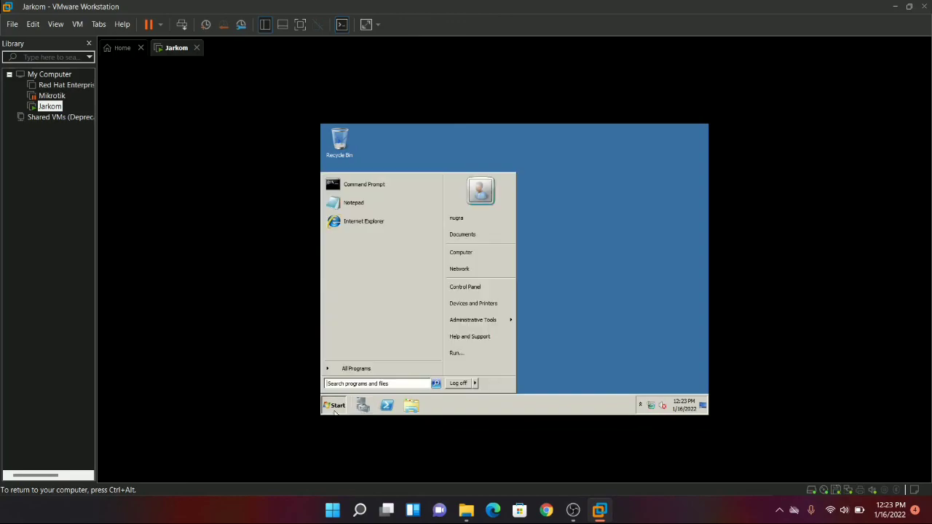
left_click(463, 385)
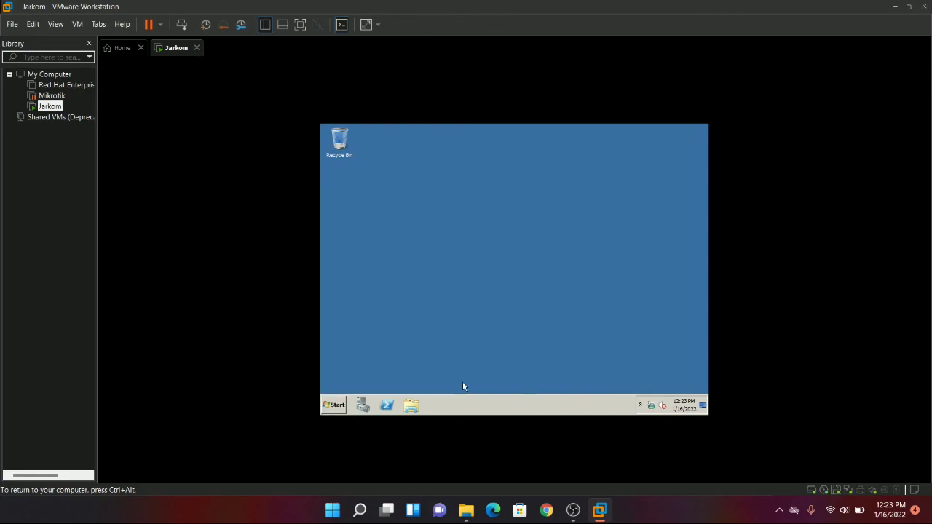